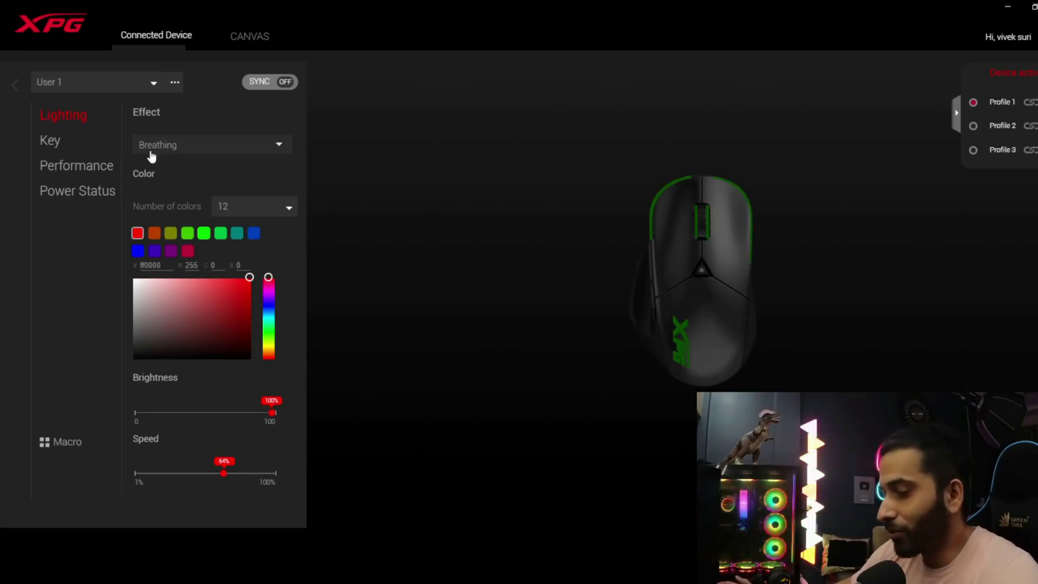
- Make the mouse lighting Static in purple (2F00E4), then view the Key assignments
click(207, 145)
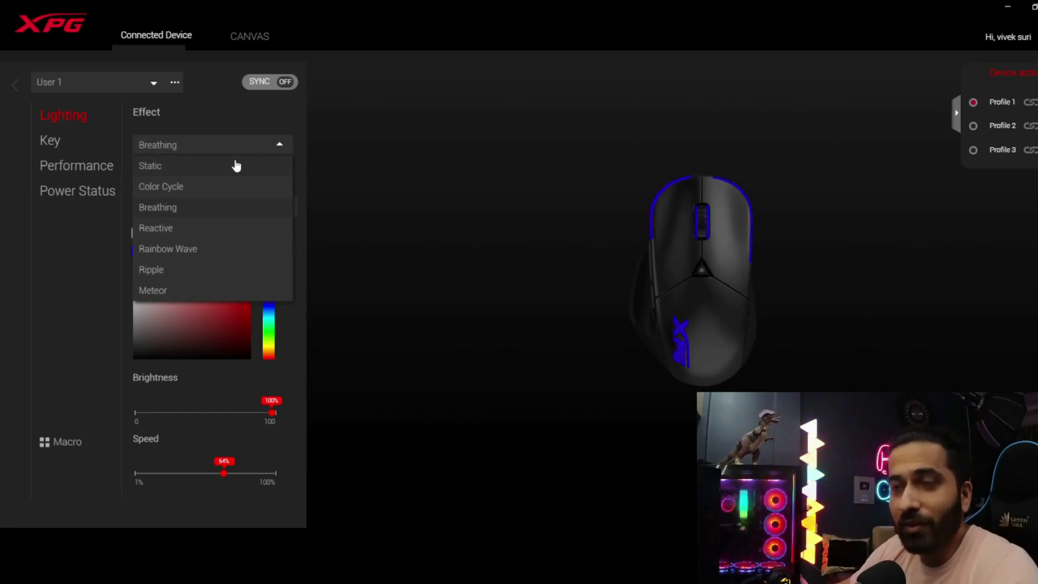
click(171, 166)
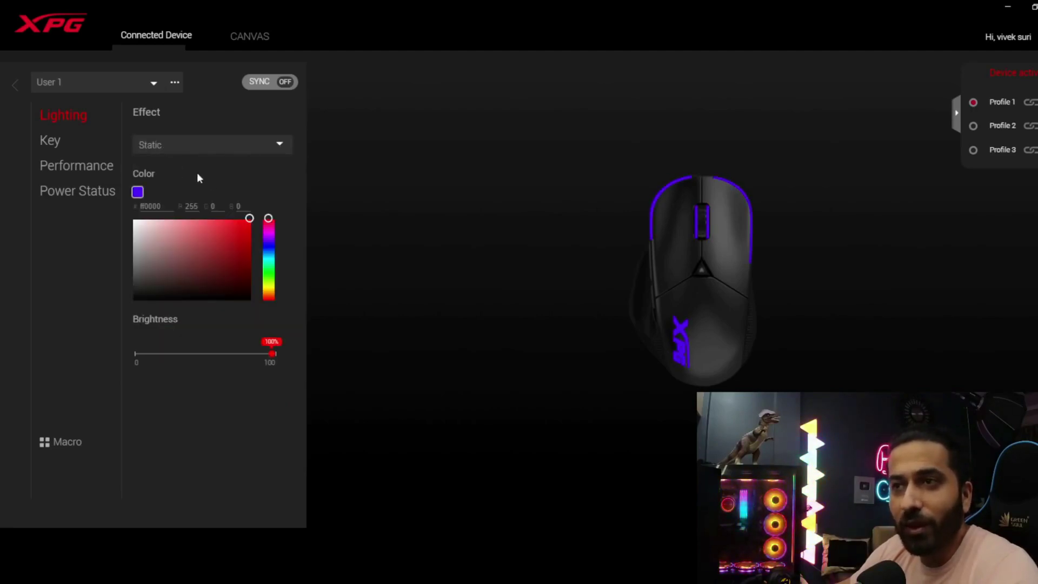
click(268, 244)
click(248, 236)
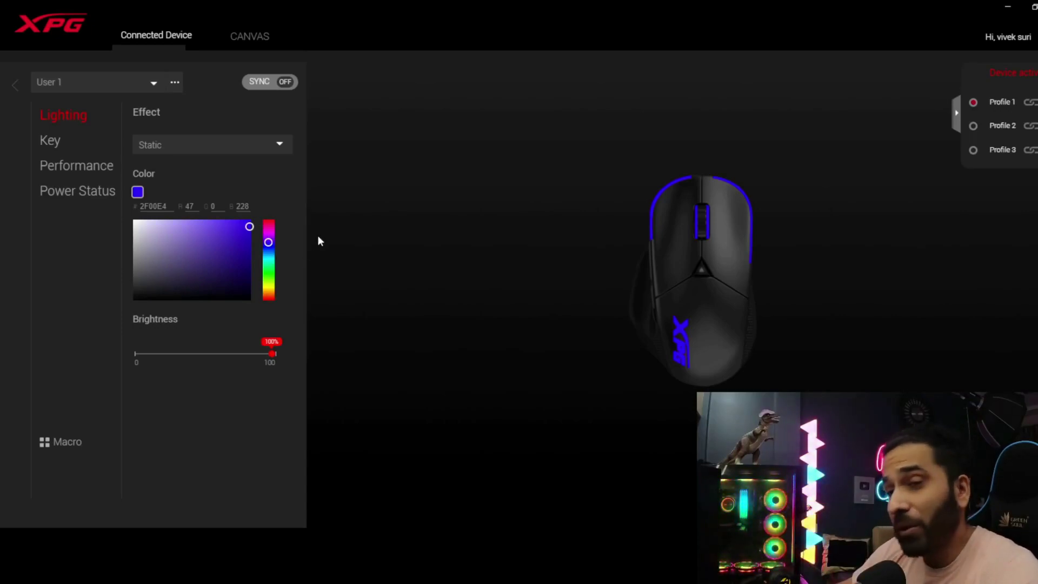
click(51, 142)
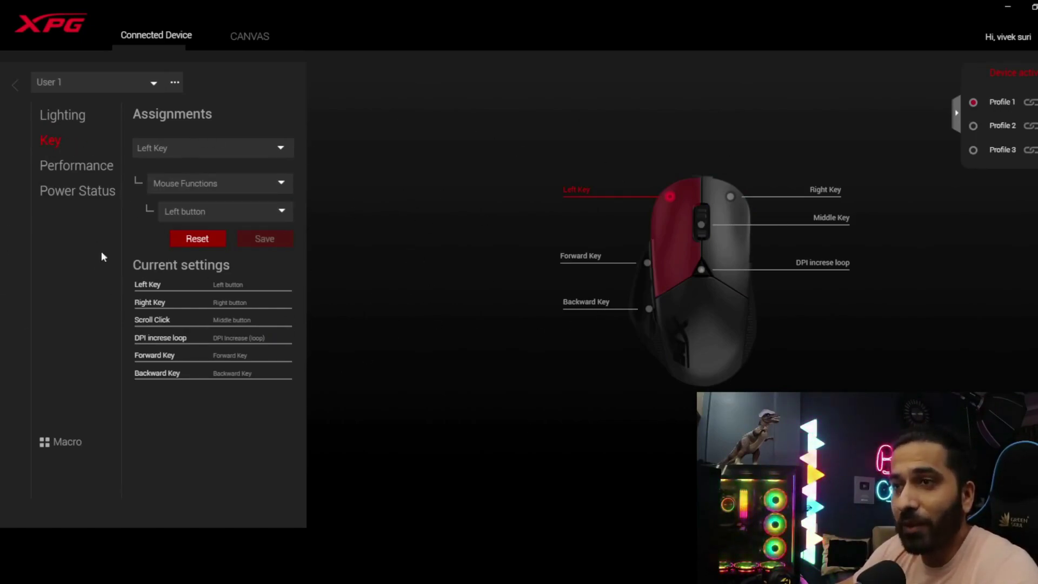
- Review the Step 6 DPI values and the Angle snap, Lift off distance and USB polling rate options unchanged
click(69, 166)
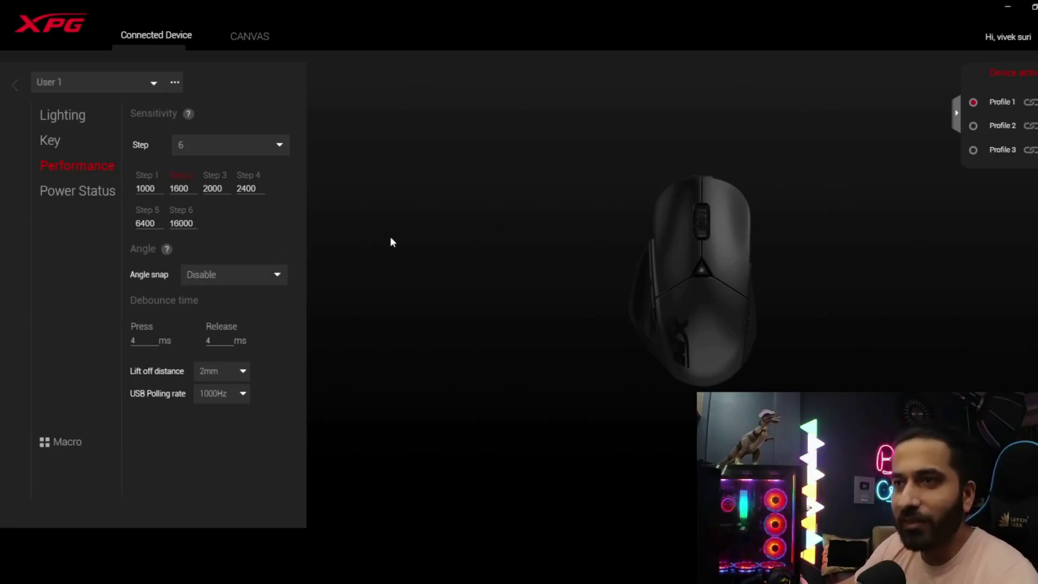
click(217, 280)
click(173, 274)
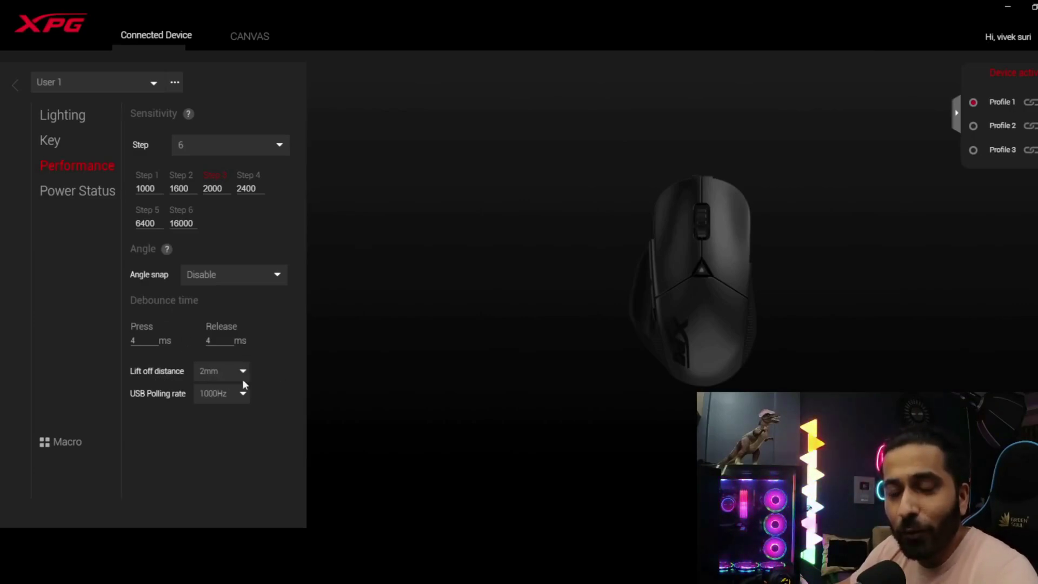
click(229, 373)
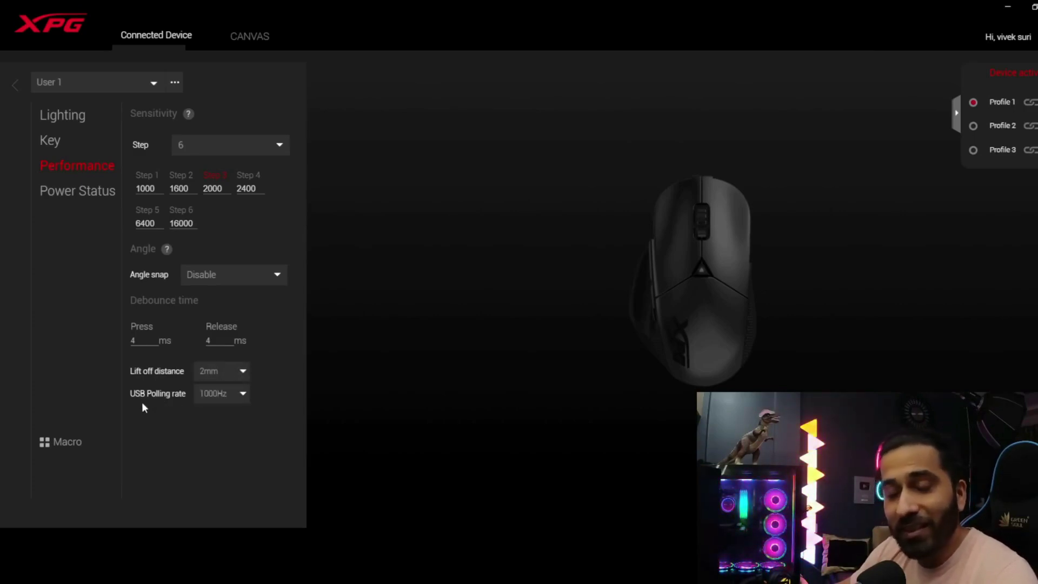
click(240, 394)
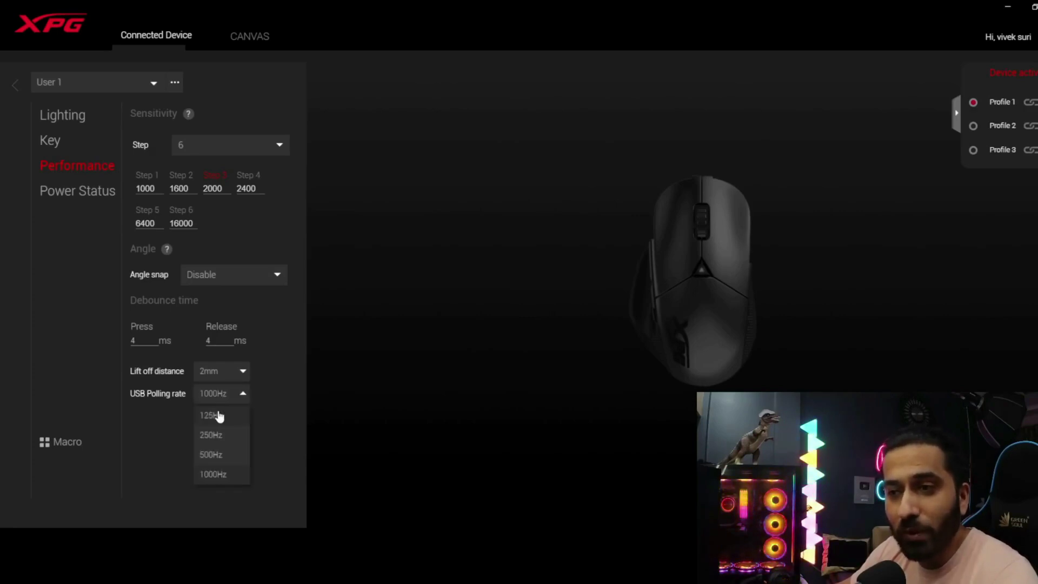
click(74, 196)
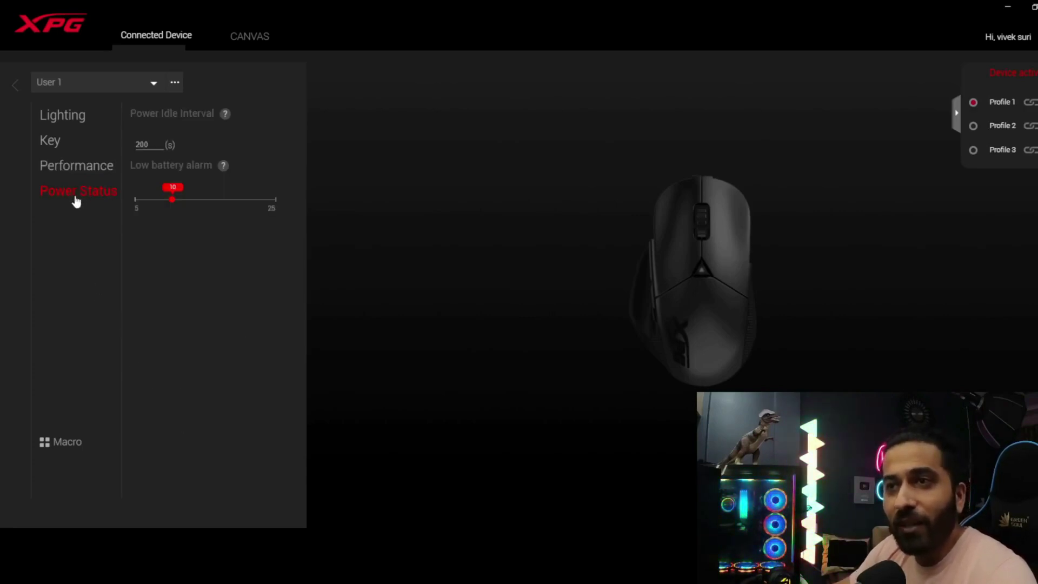